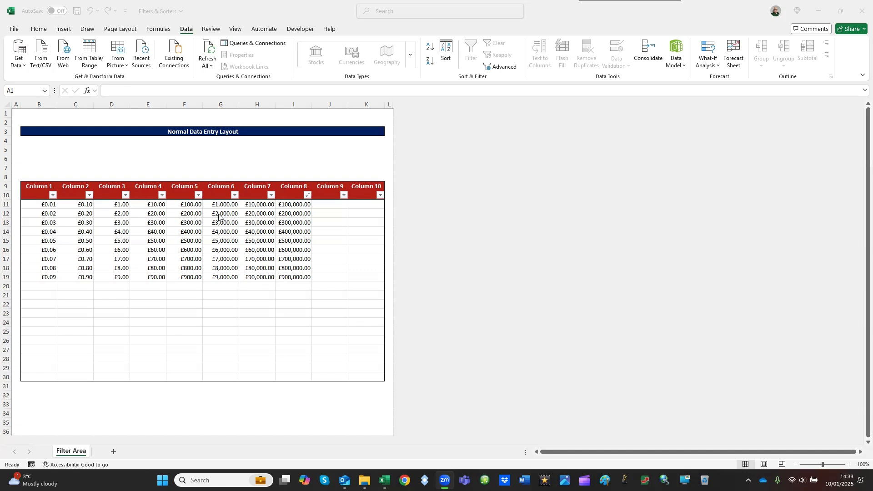
Try sorting only the Column 5 and Column 6 data, cells F11:G30, in descending order.
{"action": "left_click", "coordinate": [148, 196]}
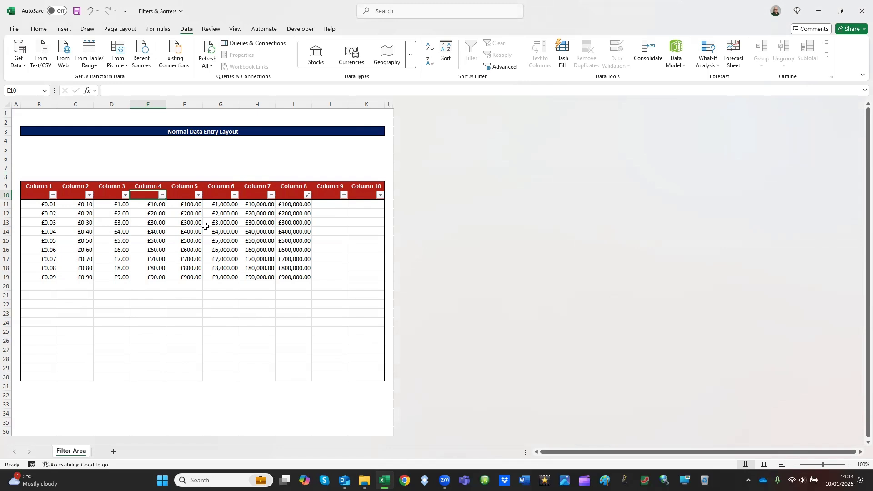
{"action": "left_click", "coordinate": [224, 222]}
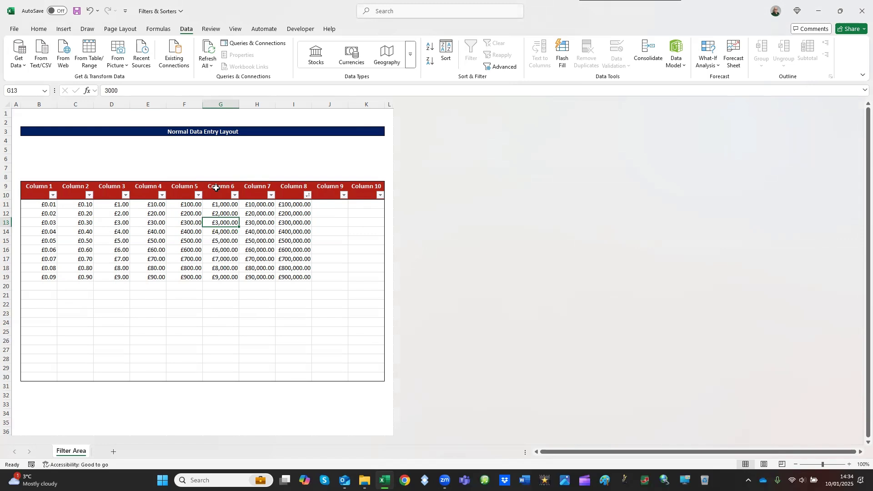
{"action": "left_click_drag", "start_coordinate": [194, 204], "coordinate": [215, 330]}
{"action": "left_click_drag", "start_coordinate": [192, 204], "coordinate": [221, 379]}
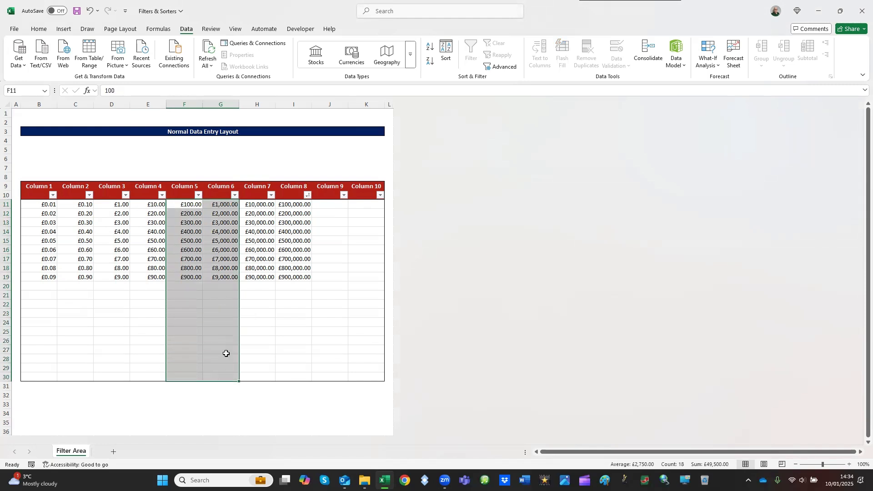
{"action": "left_click", "coordinate": [430, 61]}
Try sorting F10:G19, including the filter row, in descending order, and undo that sort.
{"action": "left_click_drag", "start_coordinate": [192, 195], "coordinate": [223, 276]}
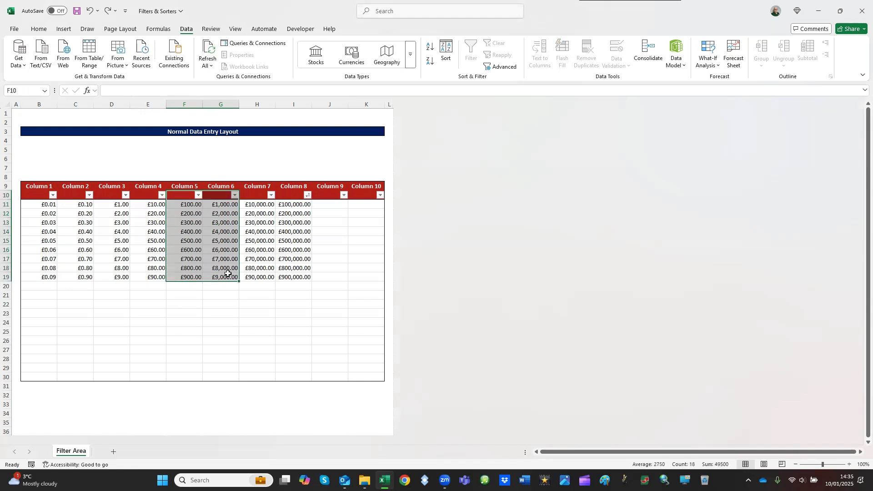
{"action": "left_click", "coordinate": [430, 61]}
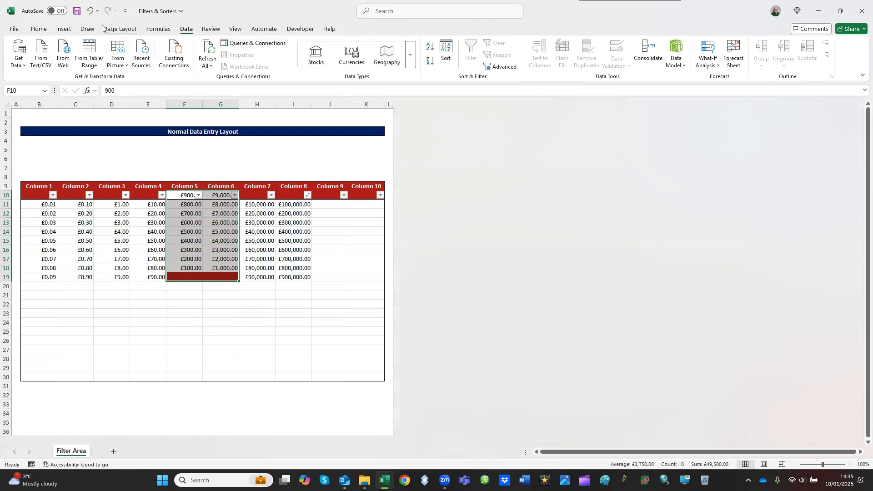
{"action": "left_click", "coordinate": [89, 11]}
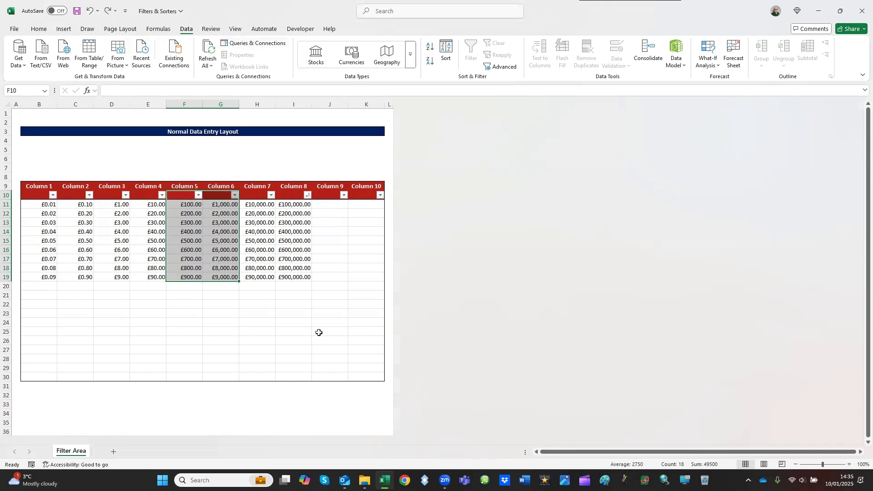
{"action": "left_click", "coordinate": [123, 286]}
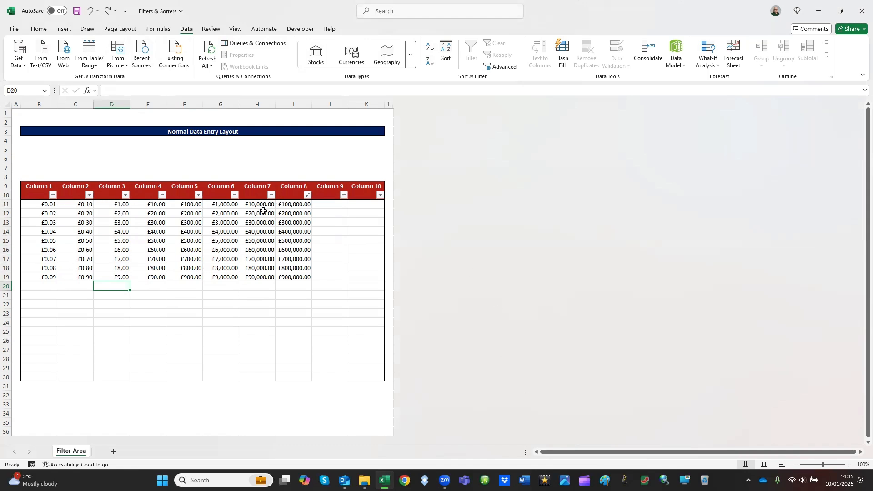
Filter Column 4 to exclude the values £10.00, £20.00, £30.00, £40.00 and £50.00.
{"action": "left_click", "coordinate": [162, 195]}
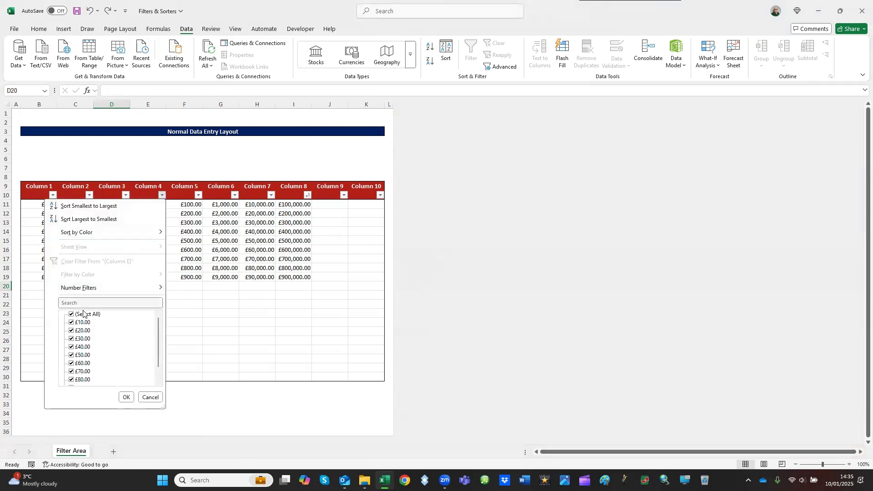
{"action": "left_click", "coordinate": [71, 323]}
{"action": "left_click", "coordinate": [71, 330]}
{"action": "left_click", "coordinate": [71, 338]}
{"action": "left_click", "coordinate": [71, 347]}
{"action": "left_click", "coordinate": [71, 355]}
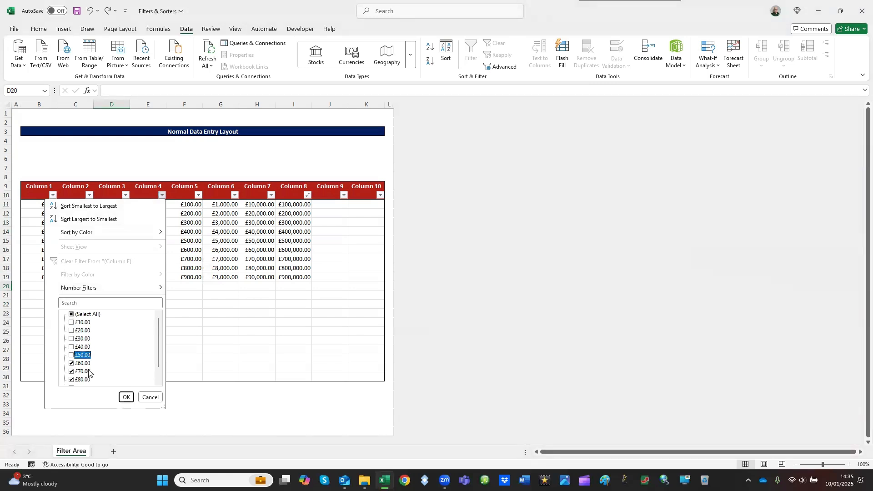
{"action": "left_click", "coordinate": [126, 397]}
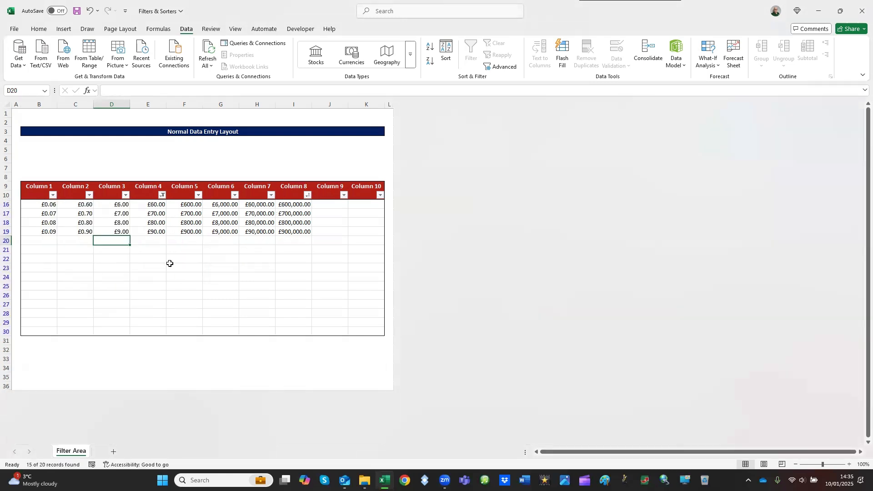
Reselect all values in the Column 4 filter to bring back the hidden rows.
{"action": "left_click", "coordinate": [163, 195]}
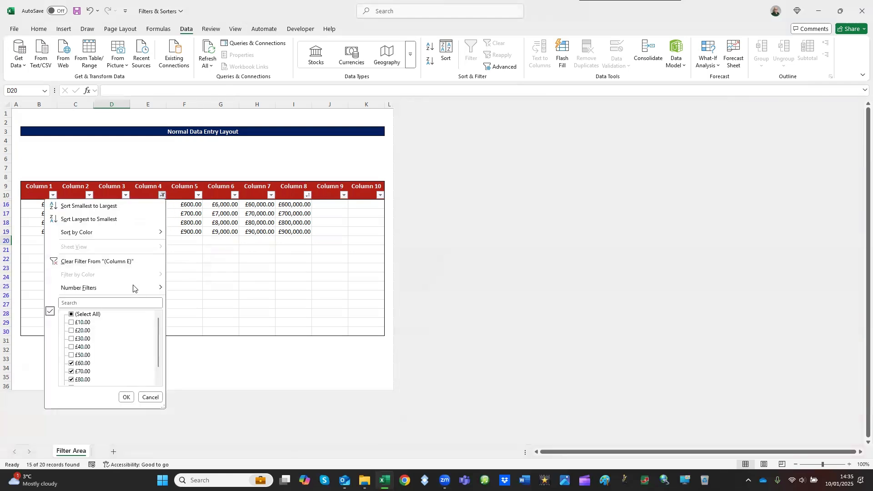
{"action": "left_click", "coordinate": [72, 322]}
{"action": "left_click", "coordinate": [72, 331]}
{"action": "left_click", "coordinate": [72, 339]}
{"action": "left_click", "coordinate": [72, 347]}
{"action": "left_click", "coordinate": [72, 314]}
{"action": "left_click", "coordinate": [128, 397]}
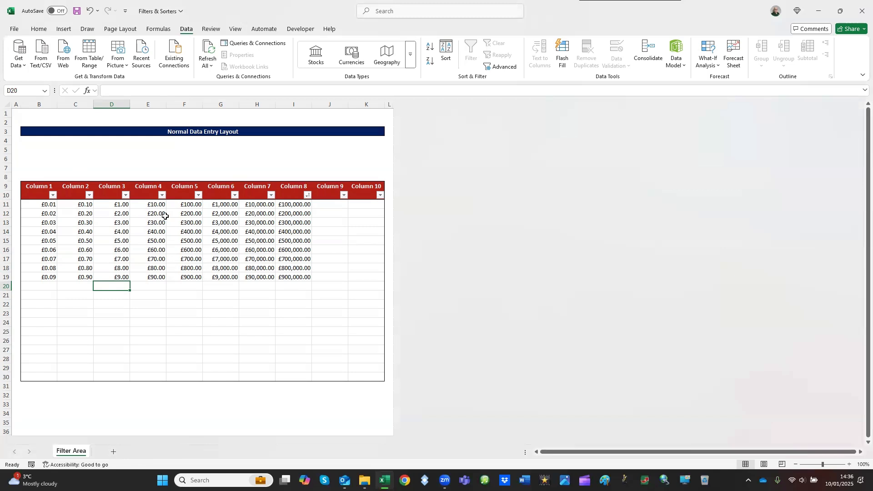
Filter Column 4 to exclude only the £10.00 and £20.00 values.
{"action": "left_click", "coordinate": [162, 195]}
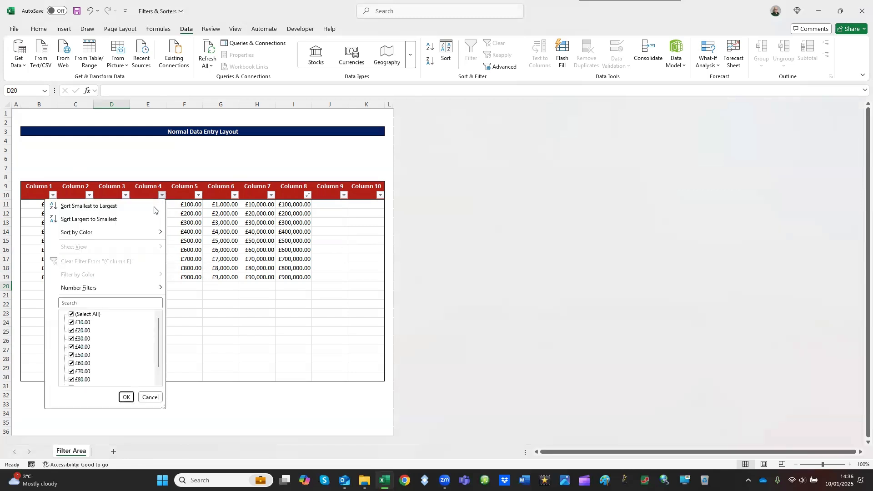
{"action": "left_click", "coordinate": [73, 323]}
{"action": "left_click", "coordinate": [74, 331]}
{"action": "left_click", "coordinate": [127, 398]}
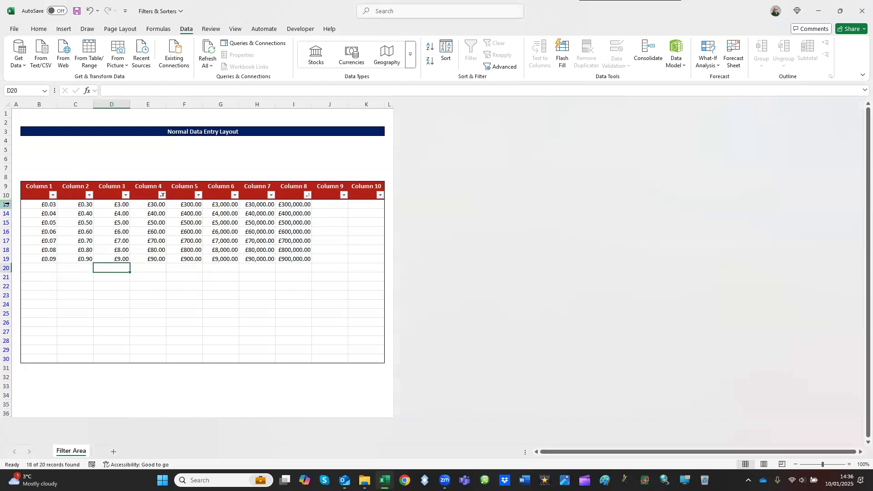
Restore the £10.00 and £20.00 rows by selecting all values in the Column 4 filter.
{"action": "left_click", "coordinate": [162, 195]}
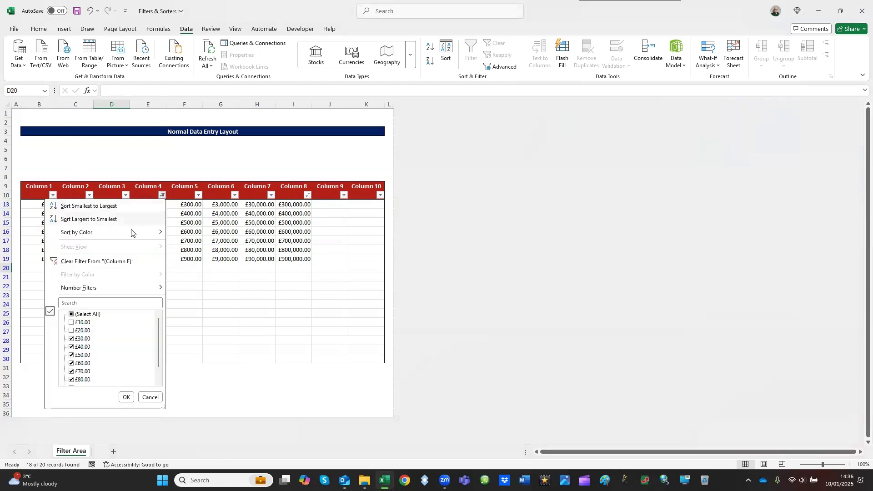
{"action": "left_click", "coordinate": [71, 314]}
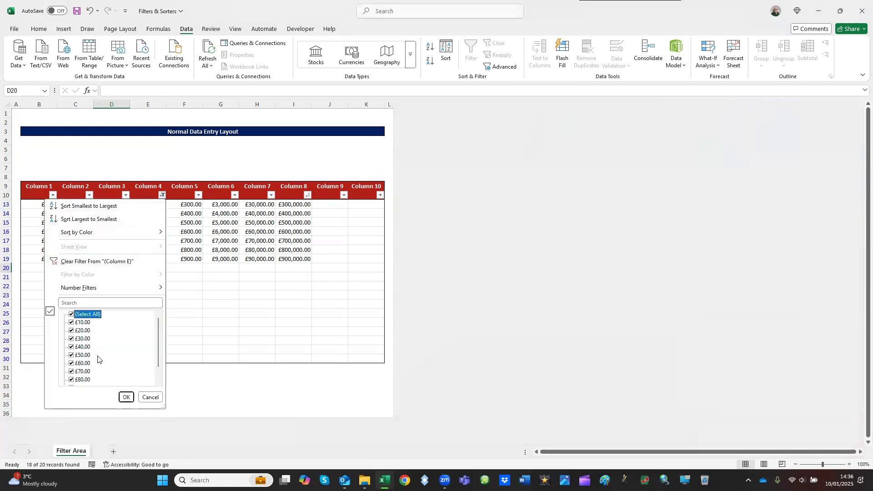
{"action": "left_click", "coordinate": [126, 397]}
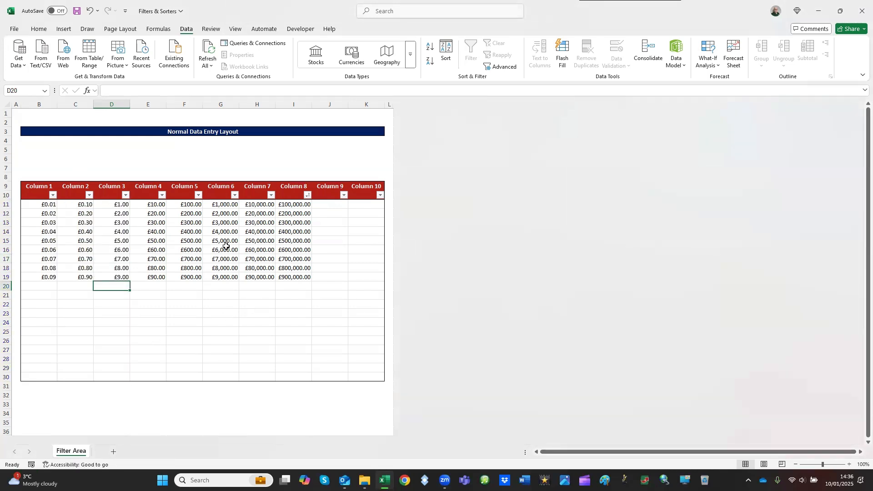
Sort the table by Column 7 from largest to smallest and check the reordered rows in B11:K30.
{"action": "left_click", "coordinate": [271, 196]}
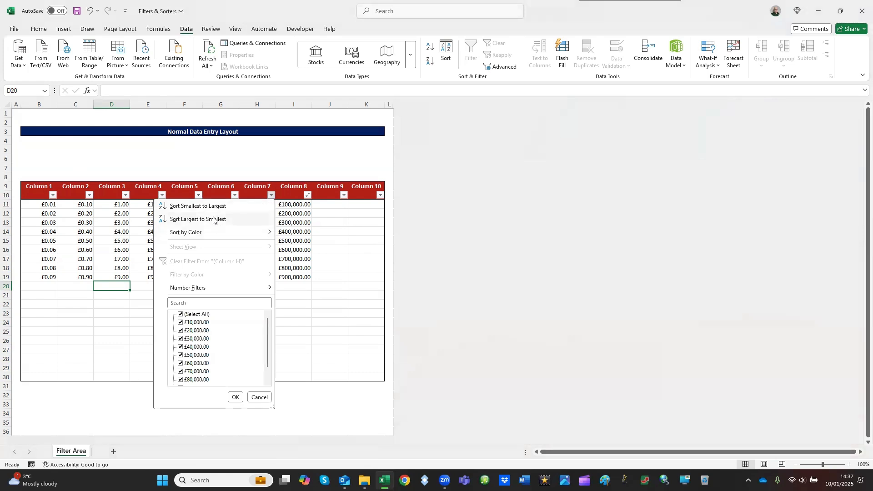
{"action": "left_click", "coordinate": [213, 220]}
{"action": "left_click", "coordinate": [253, 205]}
{"action": "left_click_drag", "start_coordinate": [30, 204], "coordinate": [357, 377]}
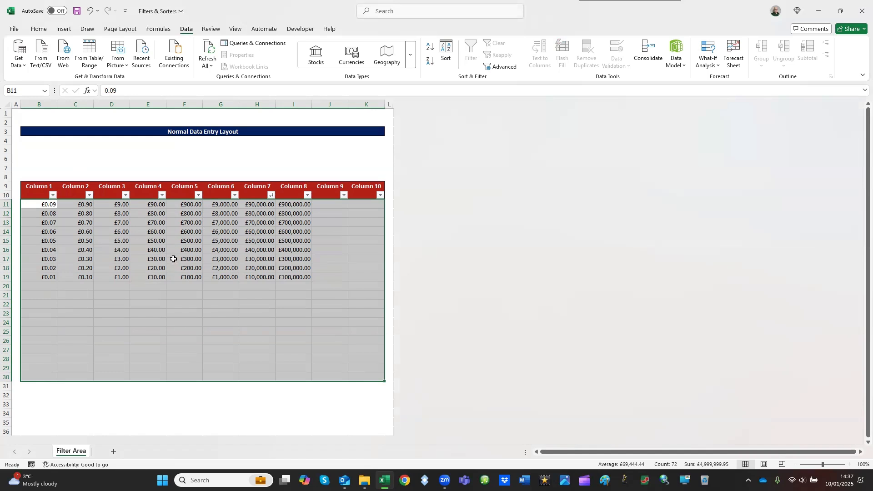
{"action": "left_click", "coordinate": [191, 258]}
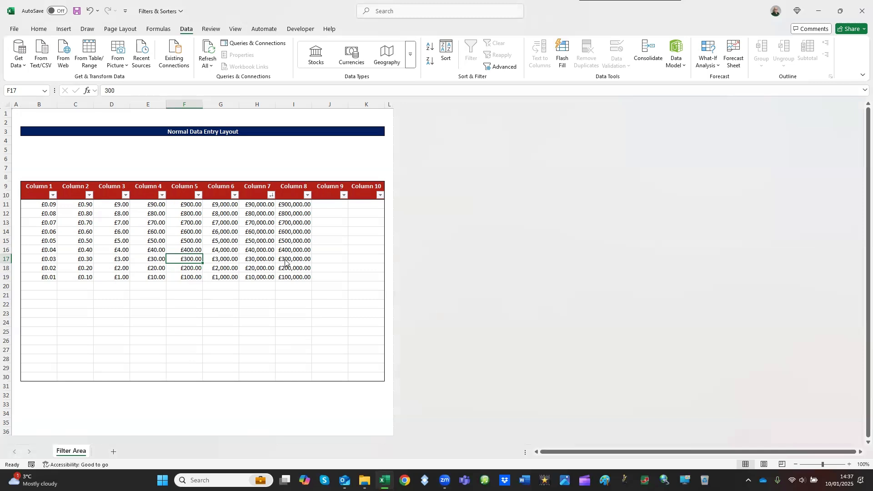
Sort the table by Column 7 from smallest to largest and return to cell A1.
{"action": "left_click", "coordinate": [272, 195]}
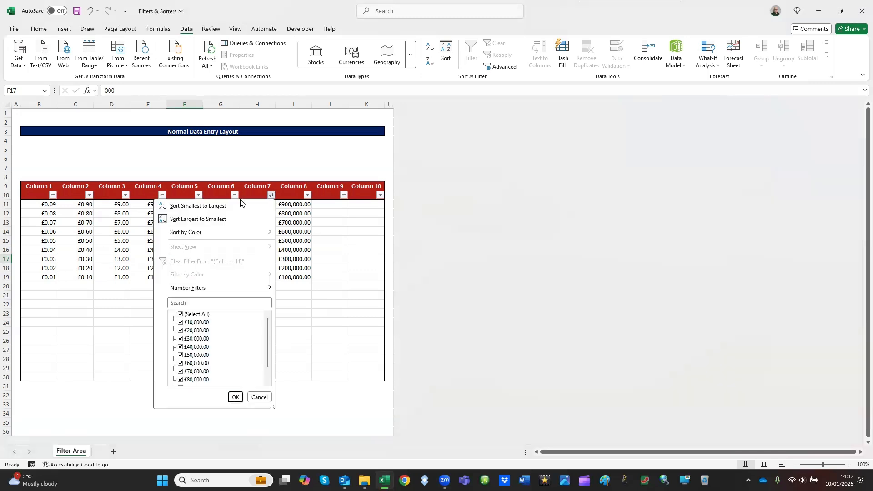
{"action": "left_click", "coordinate": [211, 207]}
{"action": "left_click", "coordinate": [82, 159]}
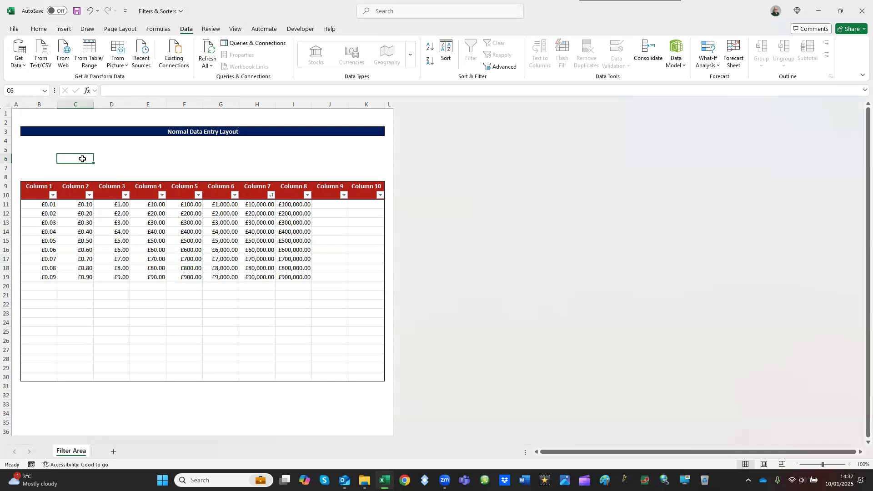
{"action": "key", "text": "ctrl+Home"}
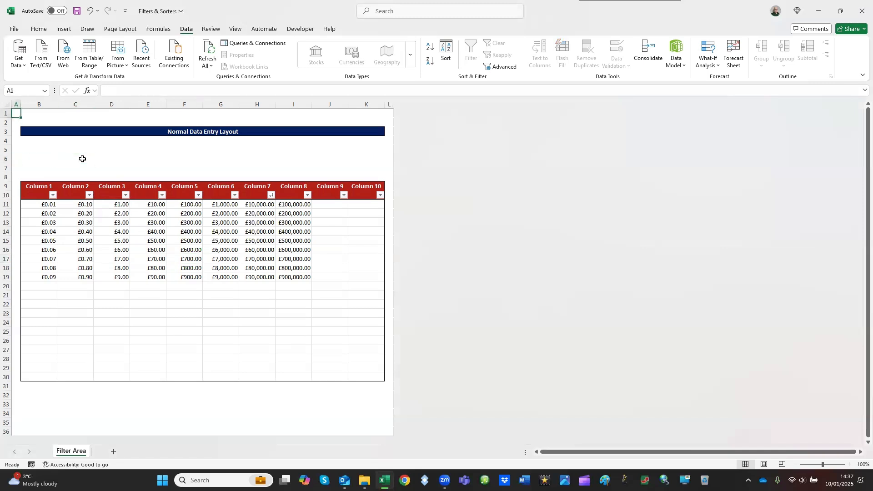